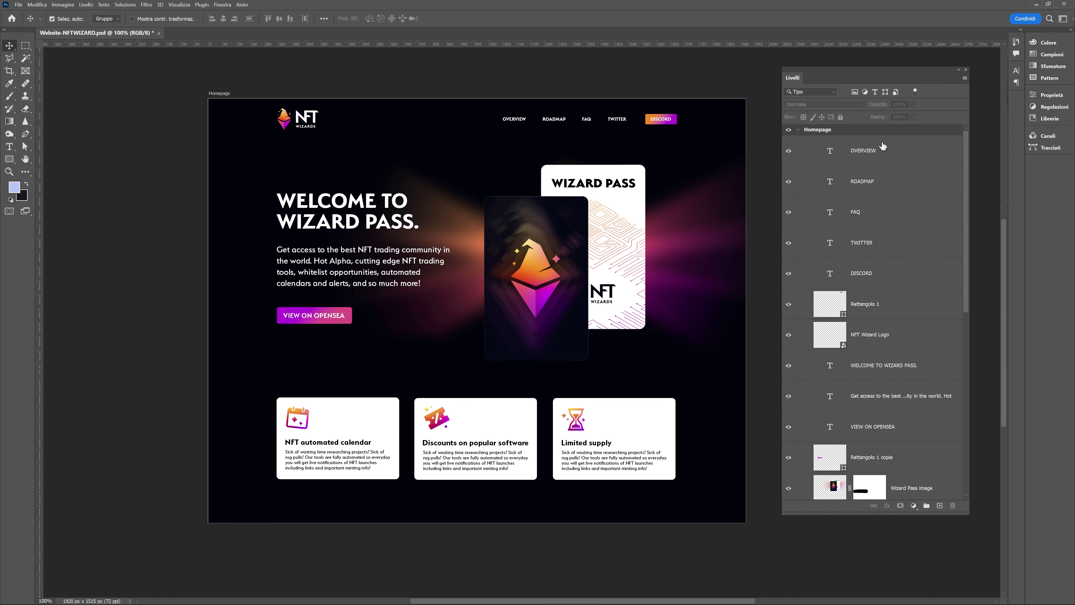
Select the five nav links, the Discord button and the NFT Wizards logo layers
{"action": "left_click_drag", "start_coordinate": [965, 267], "coordinate": [961, 396]}
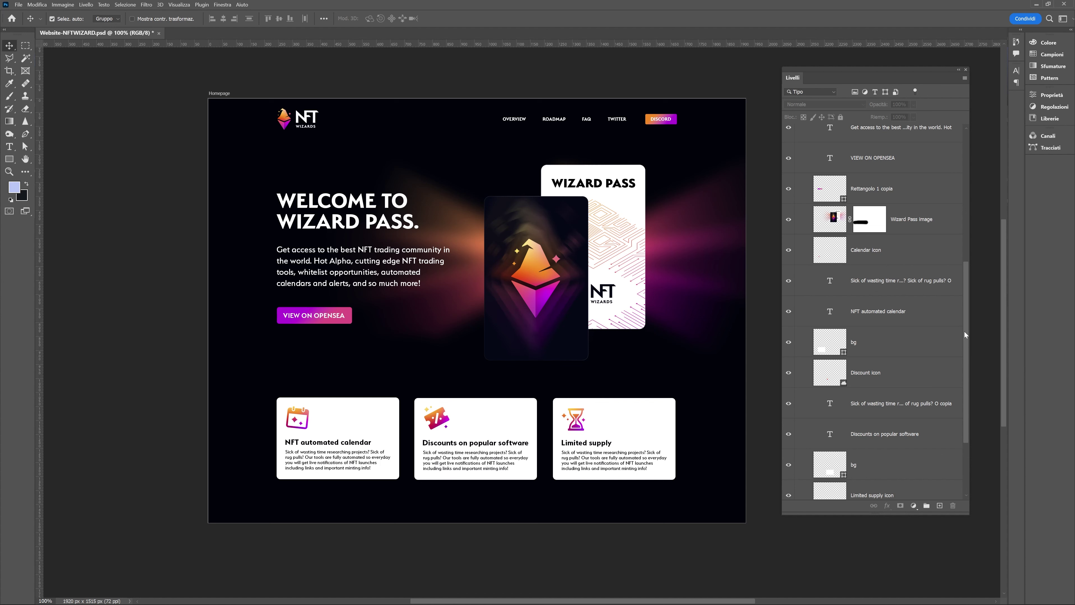
{"action": "left_click_drag", "start_coordinate": [964, 332], "coordinate": [951, 405]}
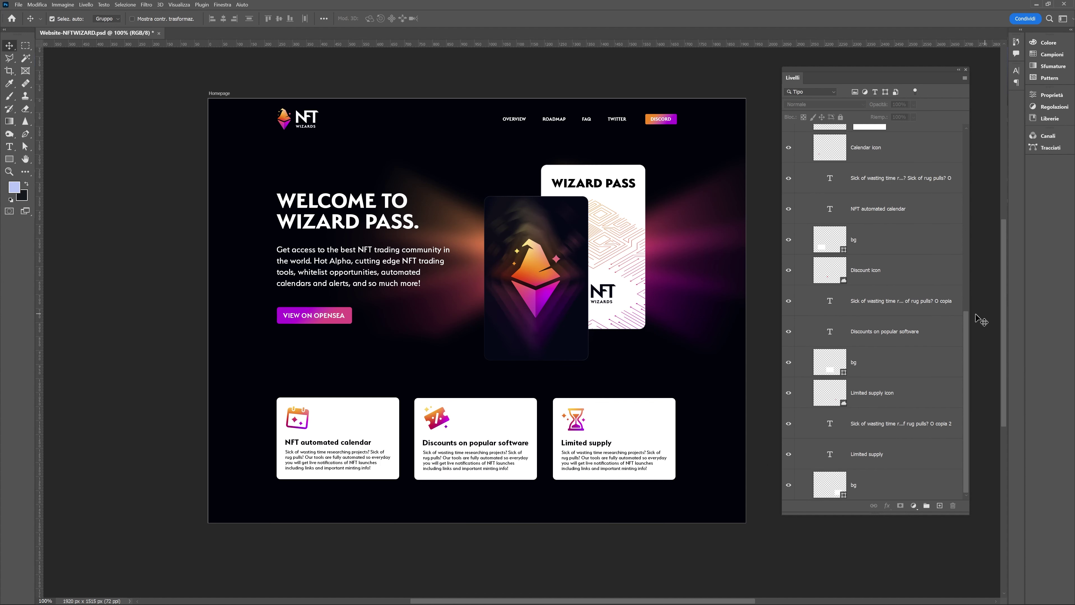
{"action": "left_click_drag", "start_coordinate": [966, 322], "coordinate": [955, 126]}
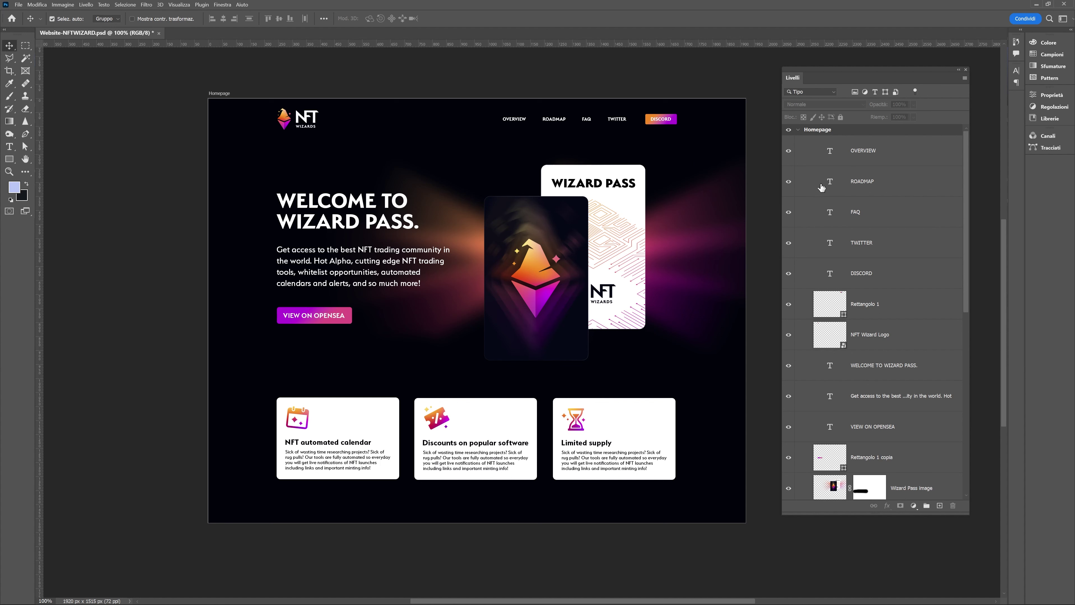
{"action": "left_click_drag", "start_coordinate": [250, 102], "coordinate": [688, 127]}
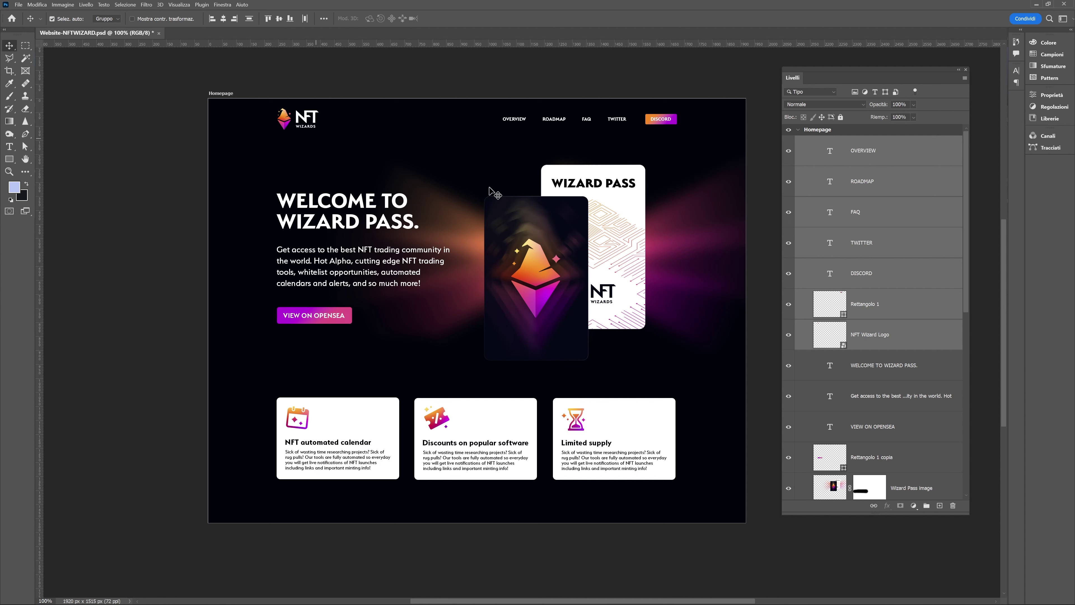
{"action": "mouse_move", "coordinate": [241, 109]}
{"action": "left_mouse_down"}
{"action": "mouse_move", "coordinate": [303, 123]}
{"action": "mouse_move", "coordinate": [695, 127]}
{"action": "left_mouse_up"}
{"action": "mouse_move", "coordinate": [965, 300]}
{"action": "left_mouse_down"}
{"action": "mouse_move", "coordinate": [962, 395]}
{"action": "mouse_move", "coordinate": [965, 140]}
{"action": "left_mouse_up"}
Group the selected header layers into a group named Header
{"action": "key", "text": "ctrl+g"}
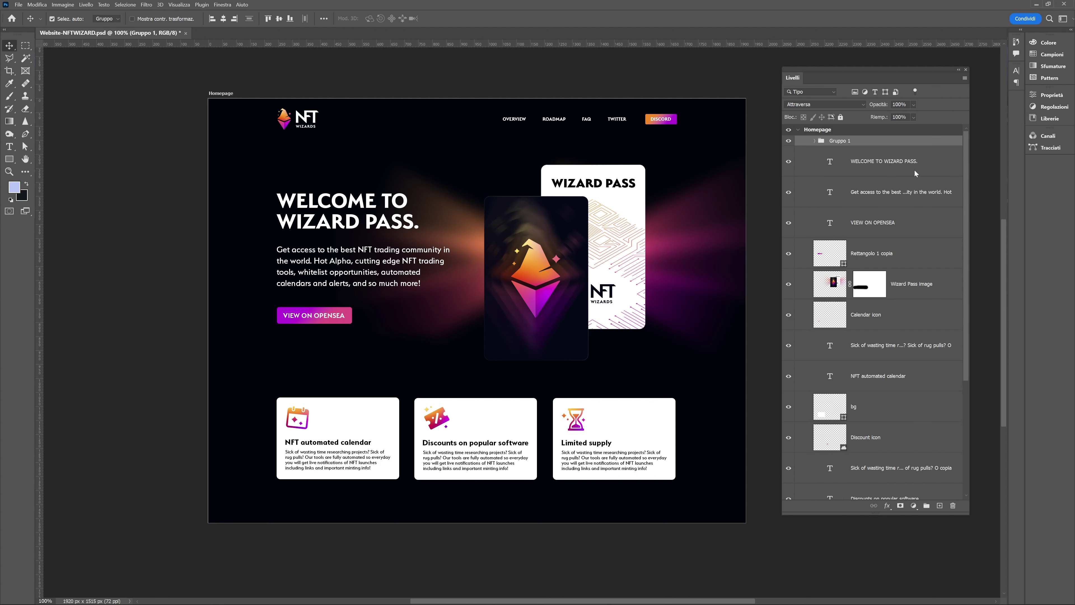
{"action": "double_click", "coordinate": [840, 141]}
{"action": "type", "text": "Heade"}
{"action": "type", "text": "r"}
{"action": "key", "text": "Return"}
{"action": "left_click", "coordinate": [815, 141]}
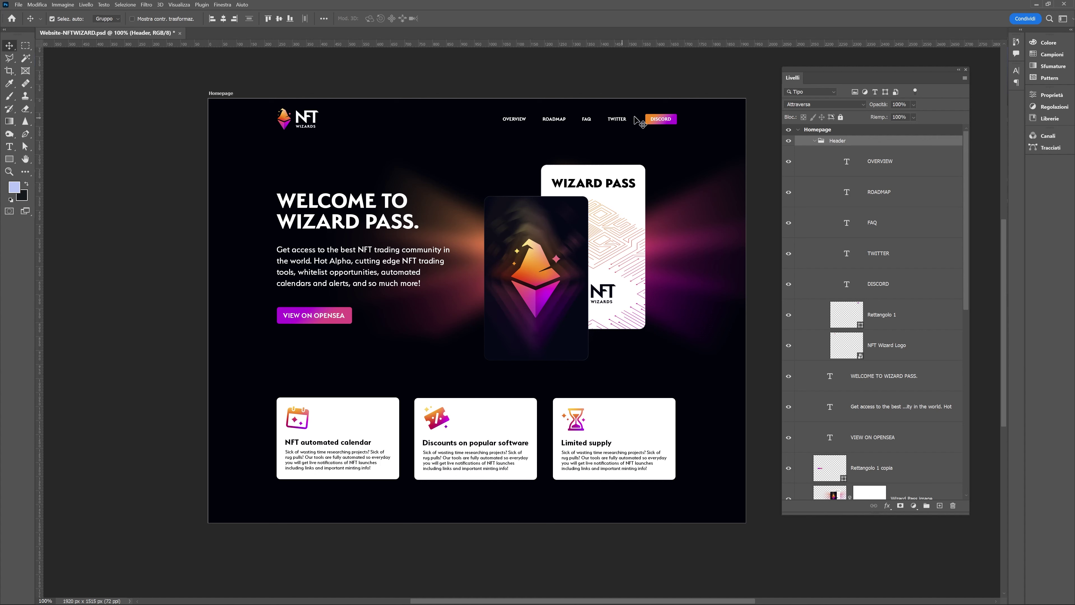
Group the DISCORD text and Rettangolo 1 into a group named Discord CTA
{"action": "left_click_drag", "start_coordinate": [680, 133], "coordinate": [649, 111]}
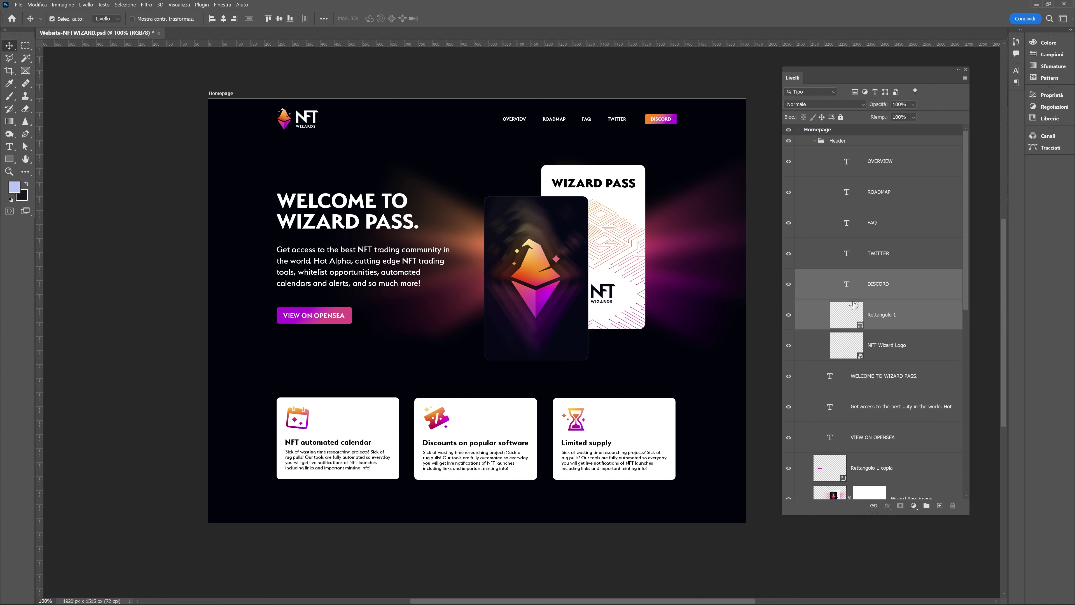
{"action": "key", "text": "ctrl+g"}
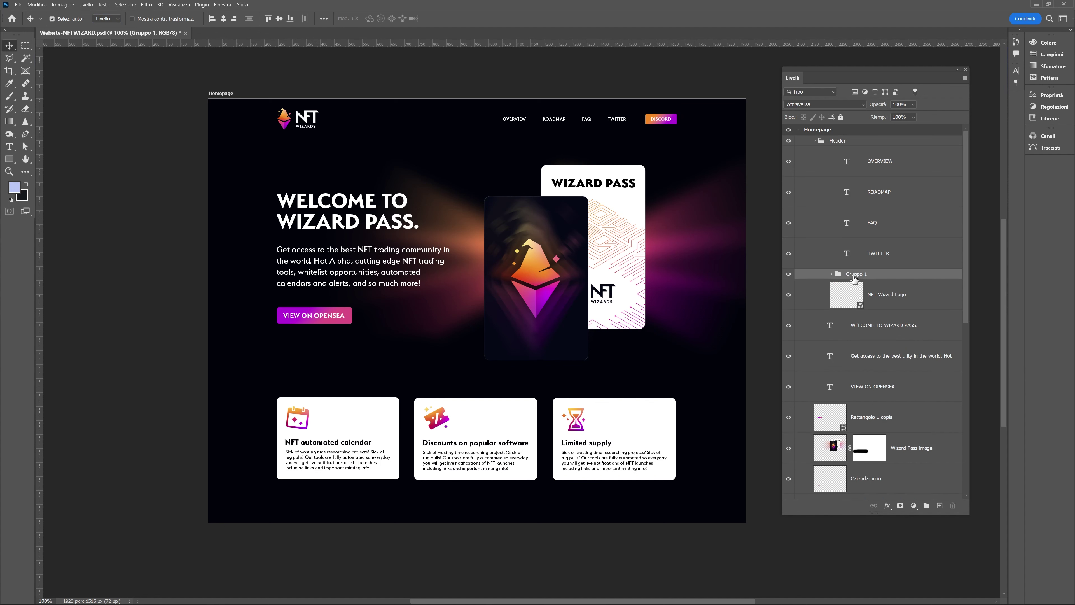
{"action": "double_click", "coordinate": [853, 275]}
{"action": "type", "text": "Discord CT"}
{"action": "type", "text": "A"}
{"action": "key", "text": "Return"}
Group the OVERVIEW through TWITTER nav link layers into a group named Menu
{"action": "left_click", "coordinate": [878, 177]}
{"action": "left_click", "coordinate": [876, 263], "text": "shift"}
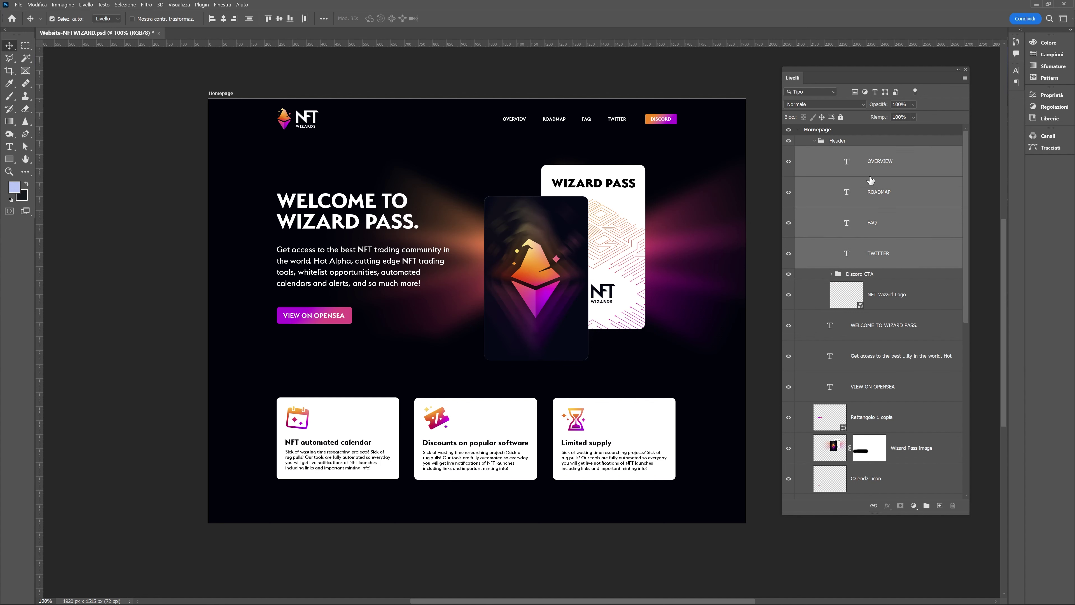
{"action": "key", "text": "ctrl+g"}
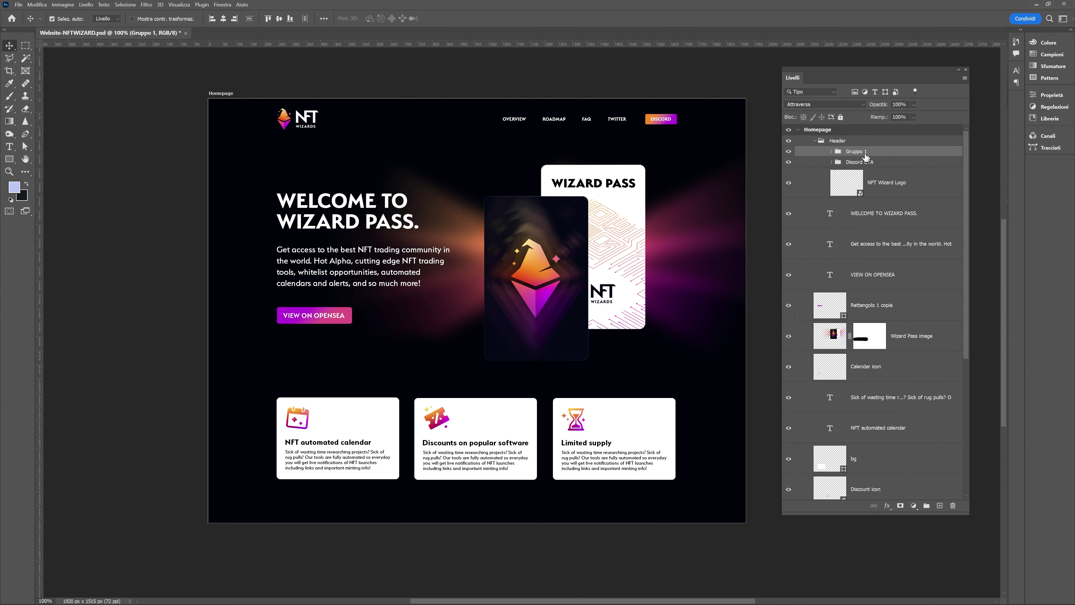
{"action": "double_click", "coordinate": [856, 151]}
{"action": "type", "text": "mENU"}
{"action": "key", "text": "Return"}
Group the headline, intro text, OpenSea button and Wizard Pass image as Hero
{"action": "left_click", "coordinate": [713, 203]}
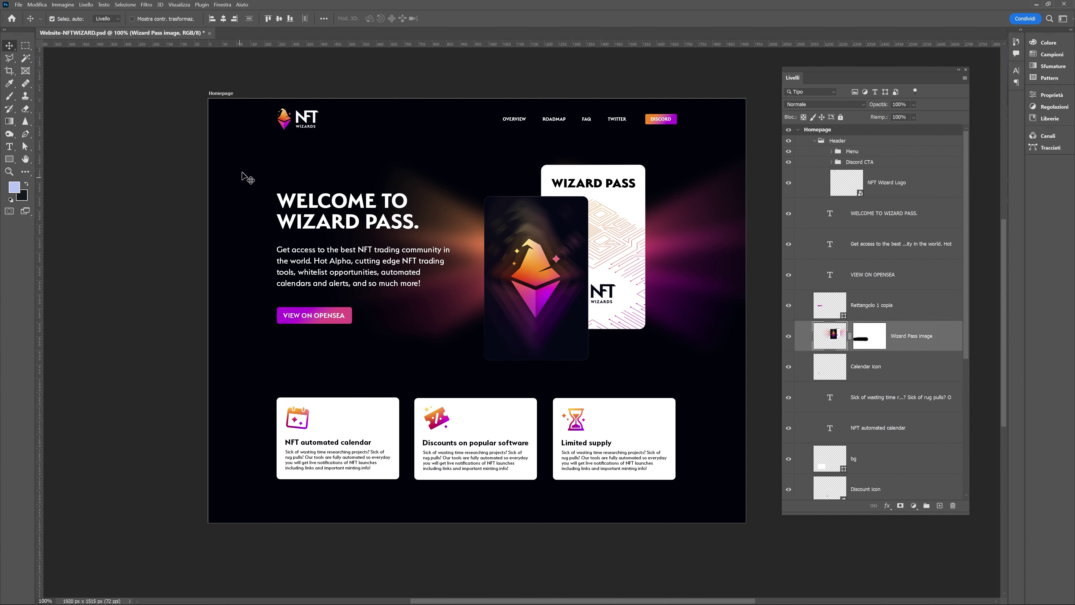
{"action": "mouse_move", "coordinate": [243, 171]}
{"action": "left_mouse_down"}
{"action": "mouse_move", "coordinate": [409, 249]}
{"action": "mouse_move", "coordinate": [715, 338]}
{"action": "left_mouse_up"}
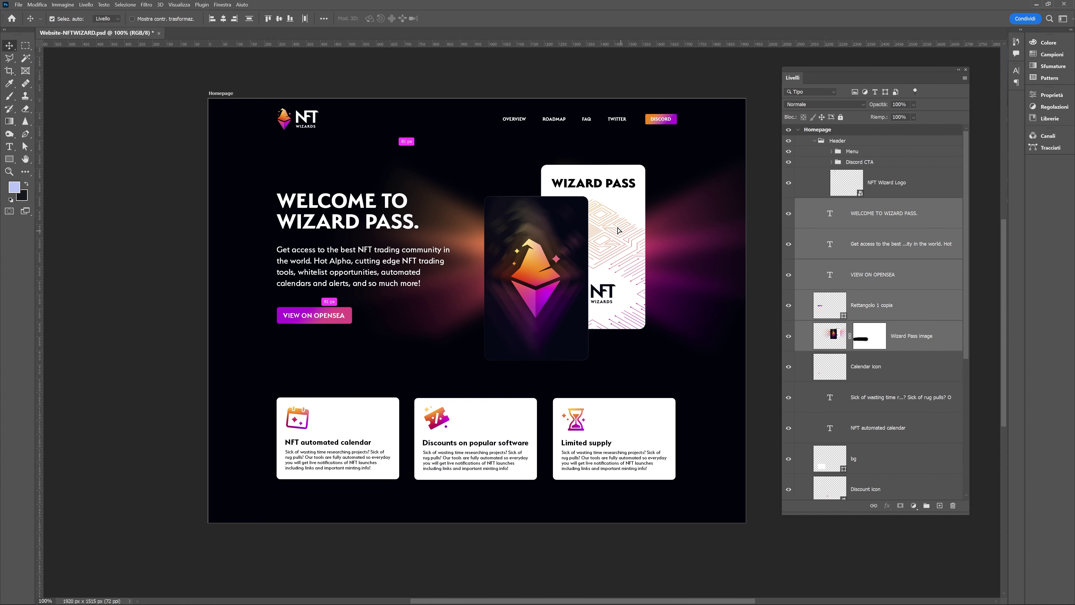
{"action": "mouse_move", "coordinate": [636, 230]}
{"action": "left_mouse_down"}
{"action": "mouse_move", "coordinate": [596, 253]}
{"action": "mouse_move", "coordinate": [633, 216]}
{"action": "left_mouse_up"}
{"action": "key", "text": "ctrl+g"}
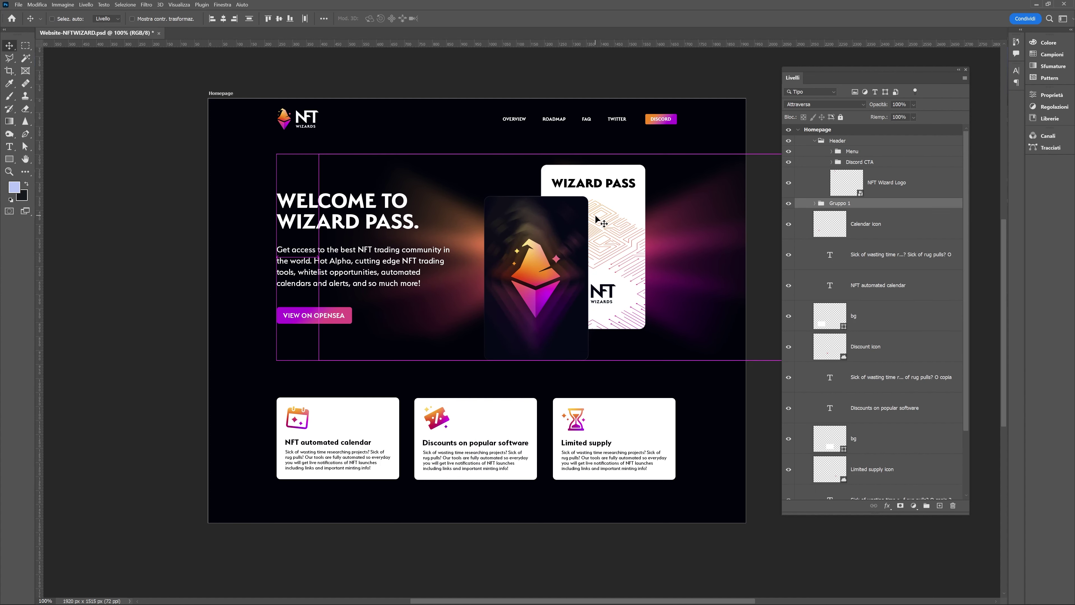
{"action": "double_click", "coordinate": [839, 203]}
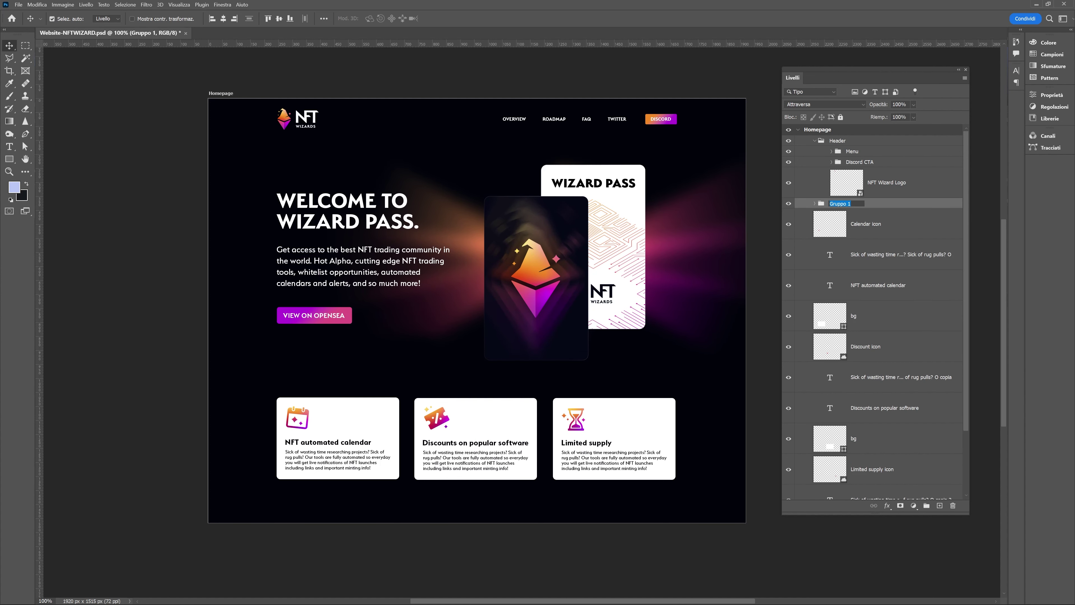
{"action": "type", "text": "Hero"}
{"action": "key", "text": "Return"}
{"action": "left_click", "coordinate": [814, 204]}
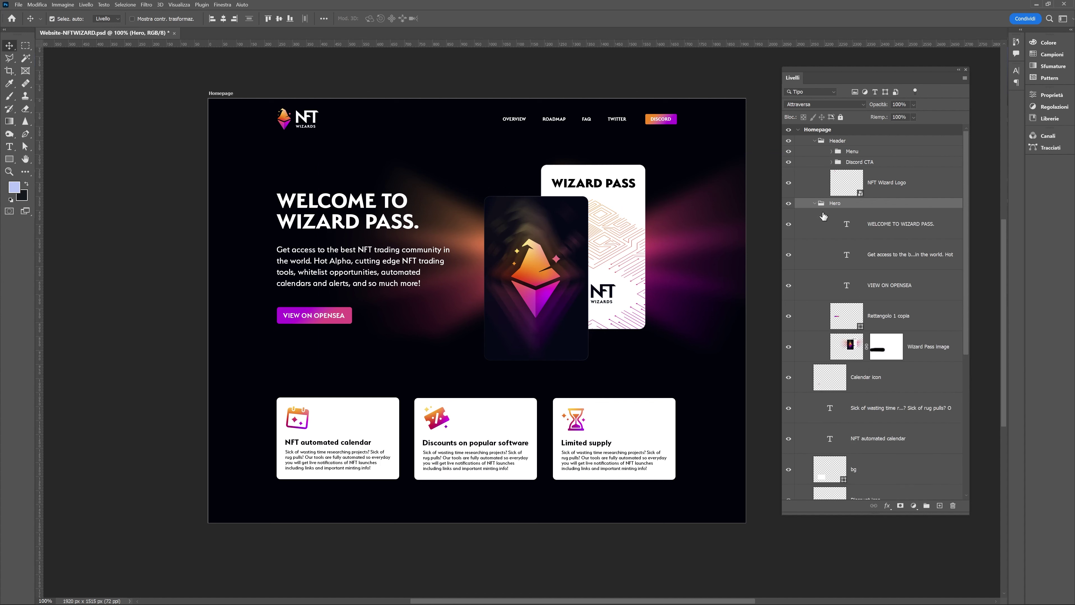
Group VIEW ON OPENSEA and its button background inside Hero as Opensea CTA
{"action": "left_click", "coordinate": [840, 310]}
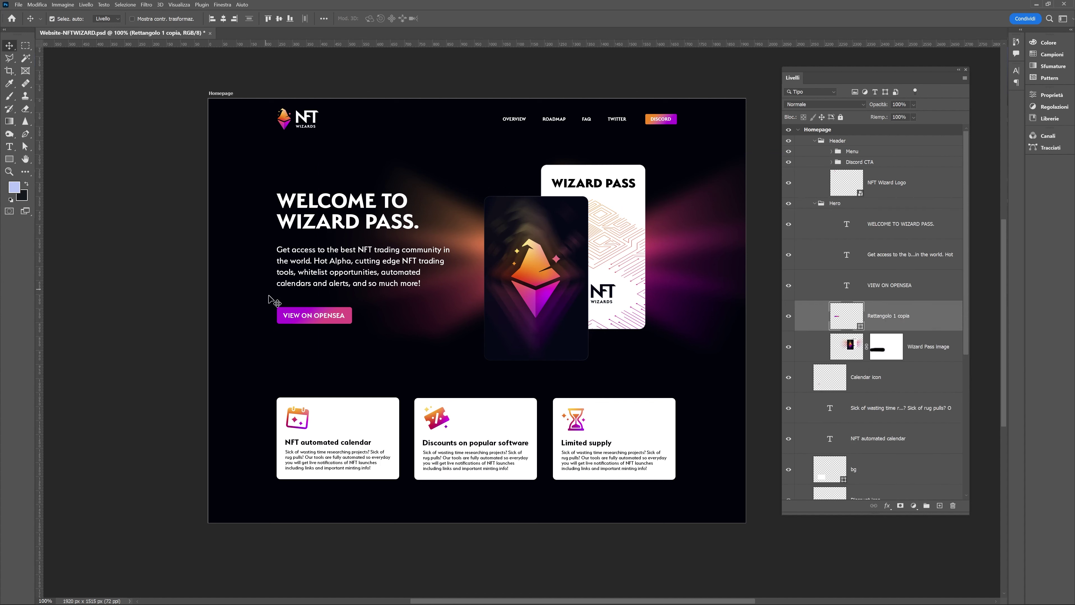
{"action": "left_click", "coordinate": [299, 314], "text": "shift"}
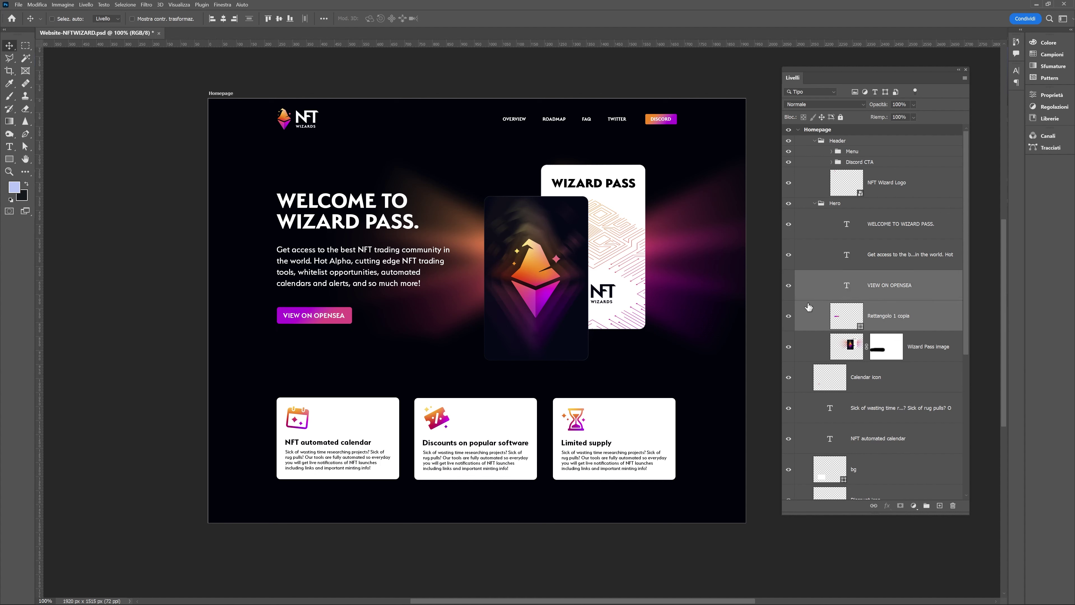
{"action": "key", "text": "ctrl+g"}
{"action": "double_click", "coordinate": [855, 276]}
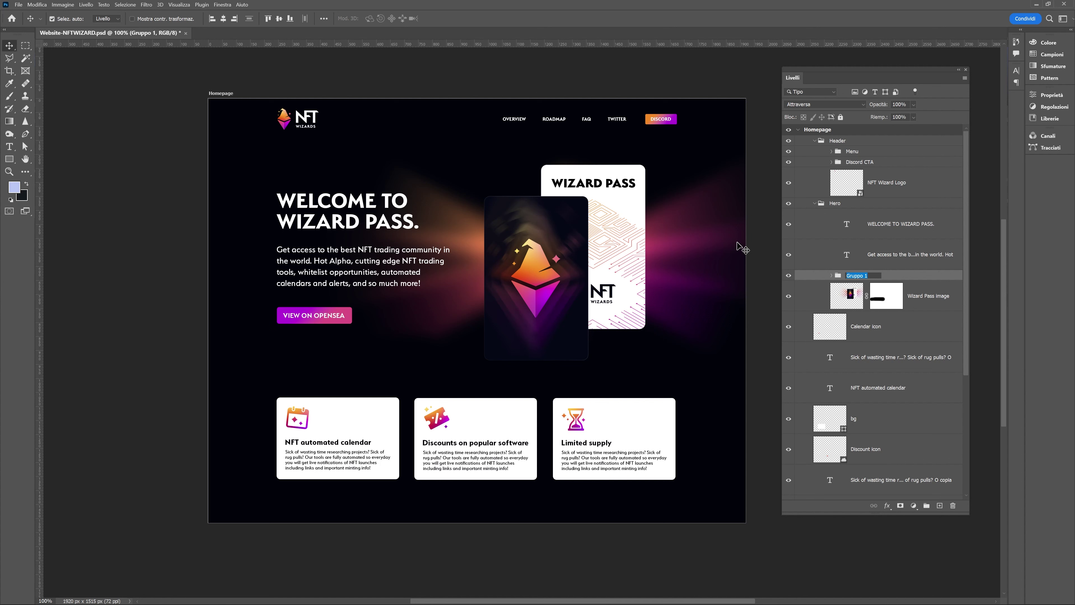
{"action": "type", "text": "Opensea"}
{"action": "type", "text": " CTA"}
{"action": "key", "text": "Return"}
Group each of the three feature cards' layers into Gruppo 1, Gruppo 2 and Gruppo 3
{"action": "scroll", "coordinate": [930, 335], "scroll_direction": "down", "scroll_amount": 5}
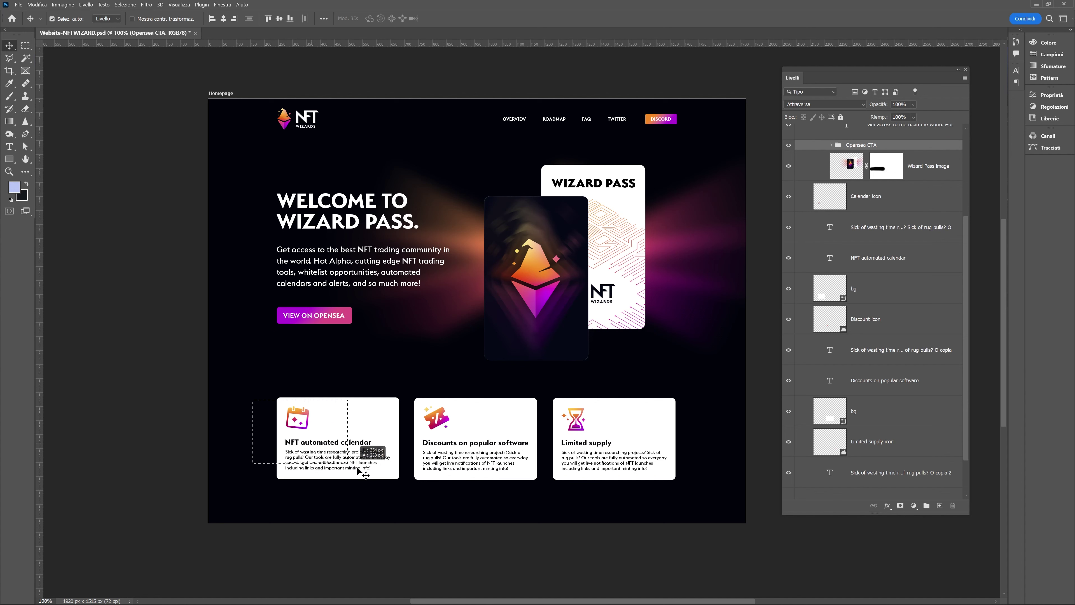
{"action": "left_click_drag", "start_coordinate": [253, 400], "coordinate": [405, 487]}
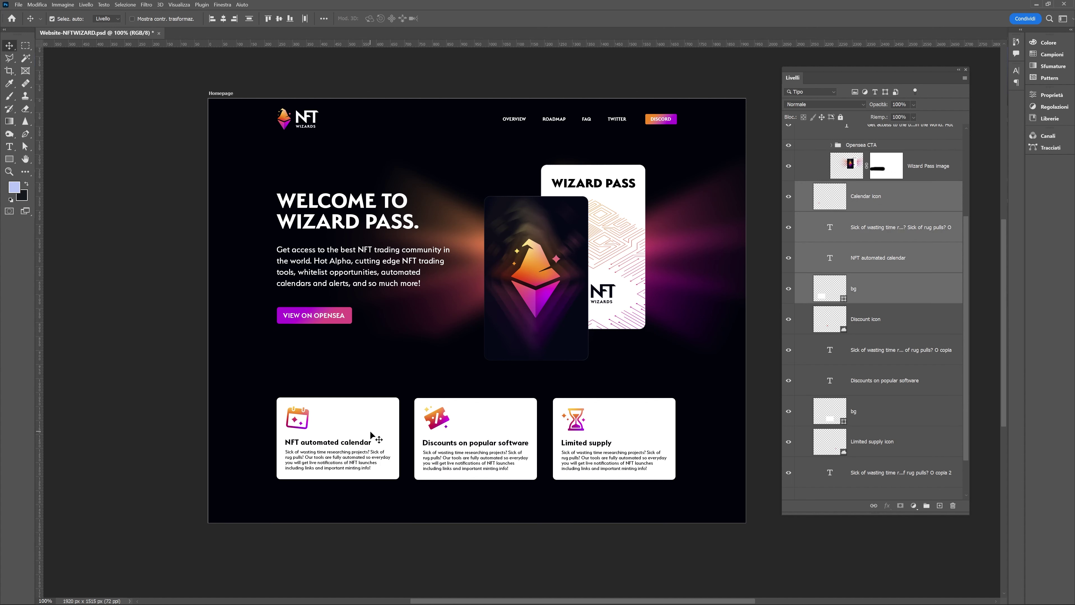
{"action": "key", "text": "ctrl+g"}
{"action": "left_click_drag", "start_coordinate": [409, 395], "coordinate": [548, 495]}
{"action": "key", "text": "ctrl+g"}
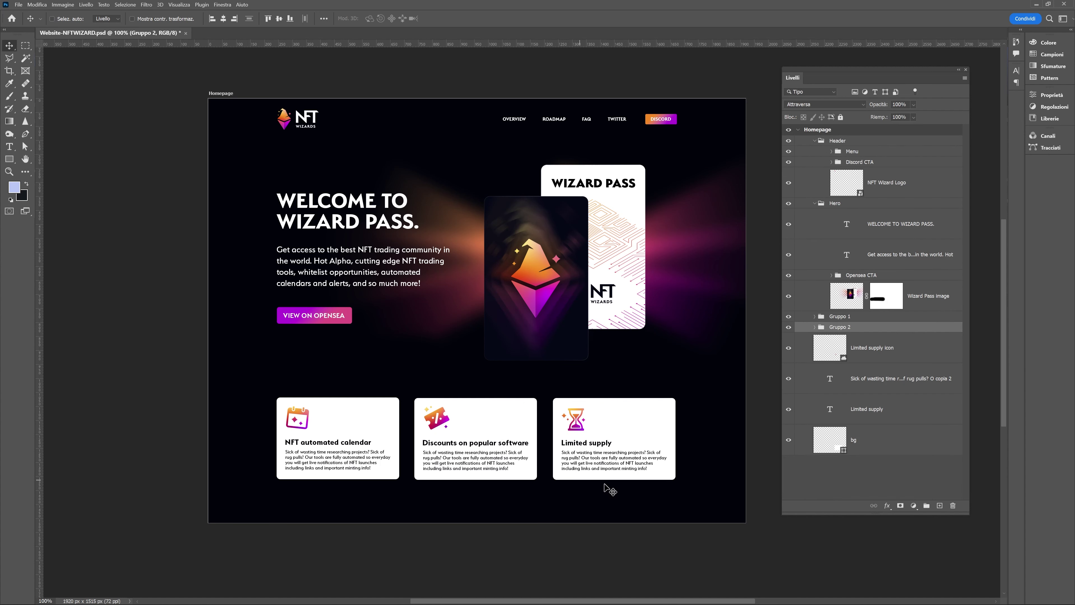
{"action": "left_click_drag", "start_coordinate": [682, 494], "coordinate": [571, 385]}
{"action": "key", "text": "ctrl+g"}
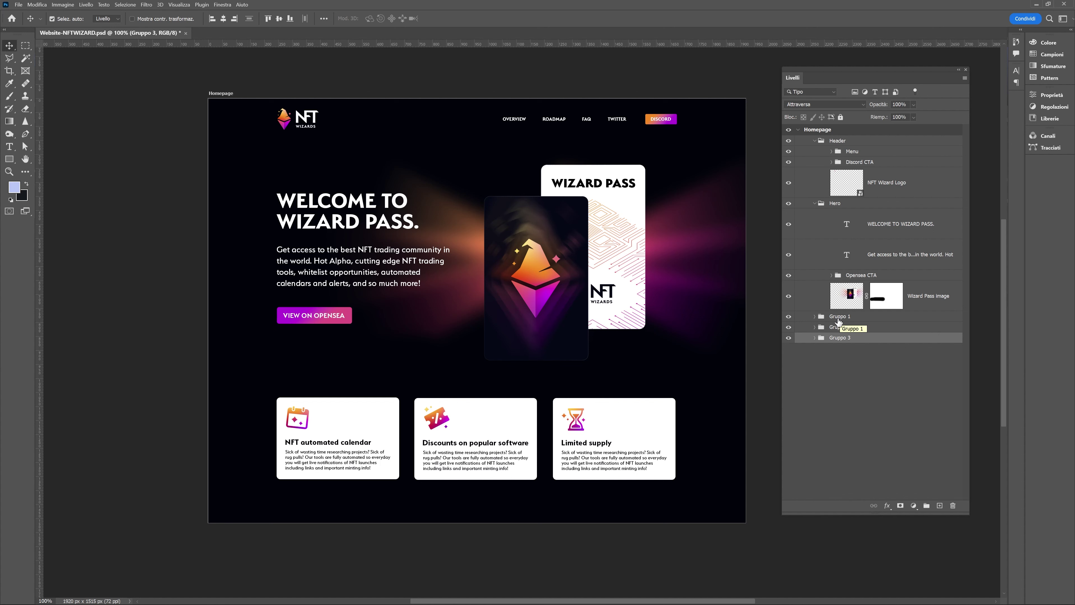
Select the three card groups together, undoing an accidental extra nested group
{"action": "double_click", "coordinate": [839, 317]}
{"action": "left_click", "coordinate": [800, 394]}
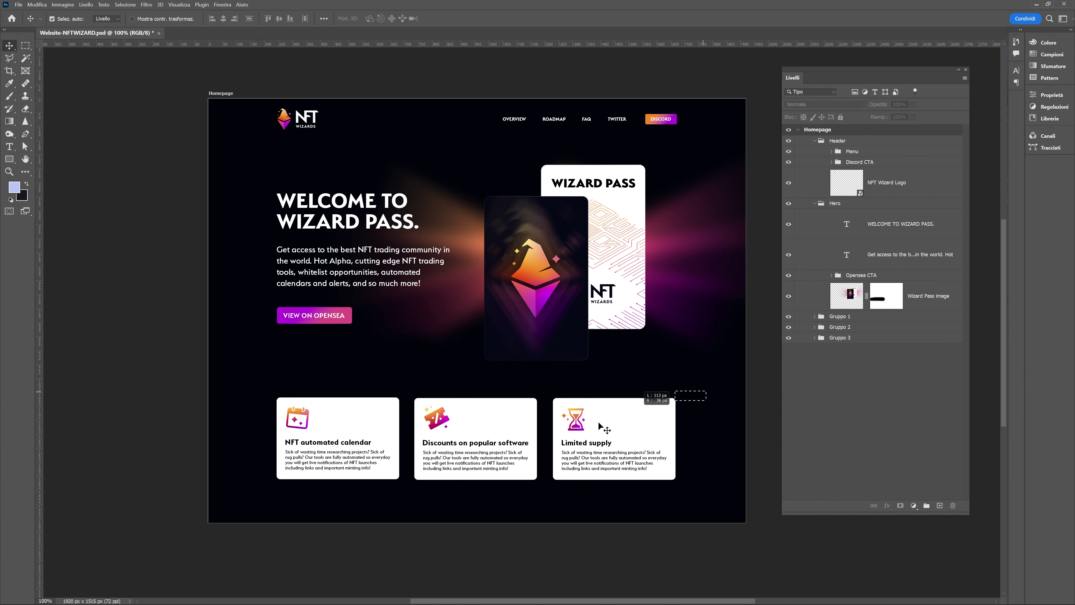
{"action": "left_click_drag", "start_coordinate": [716, 394], "coordinate": [265, 481]}
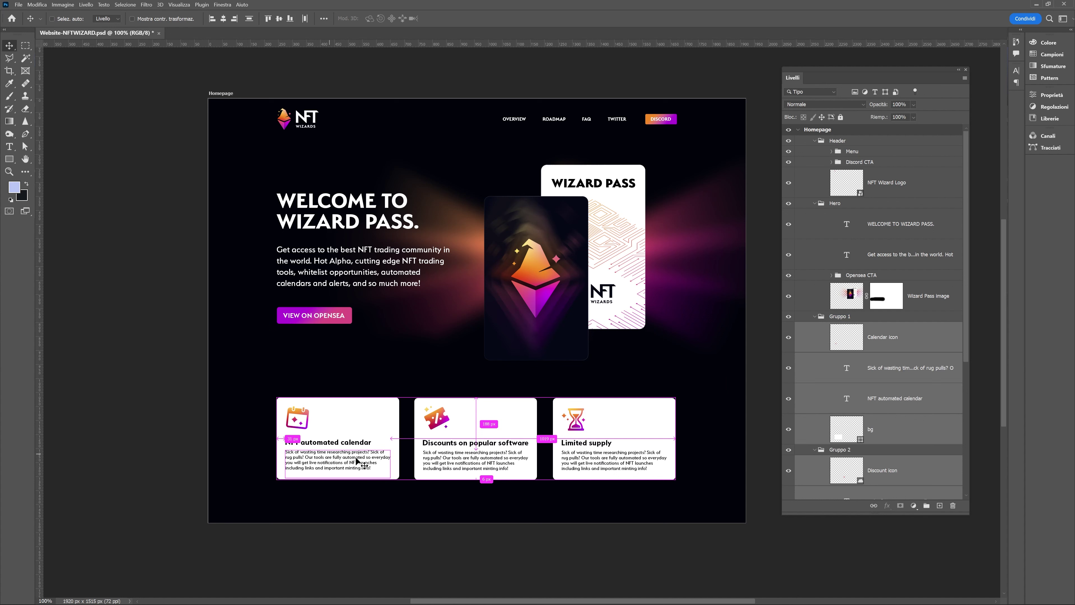
{"action": "key", "text": "ctrl+g"}
{"action": "key", "text": "ctrl+z"}
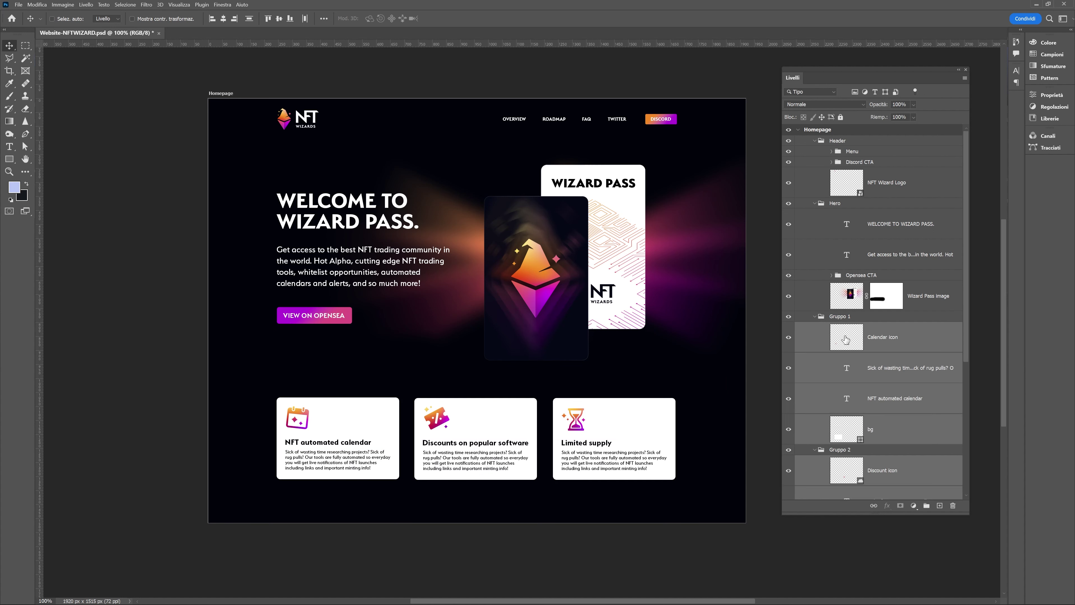
{"action": "left_click", "coordinate": [834, 319]}
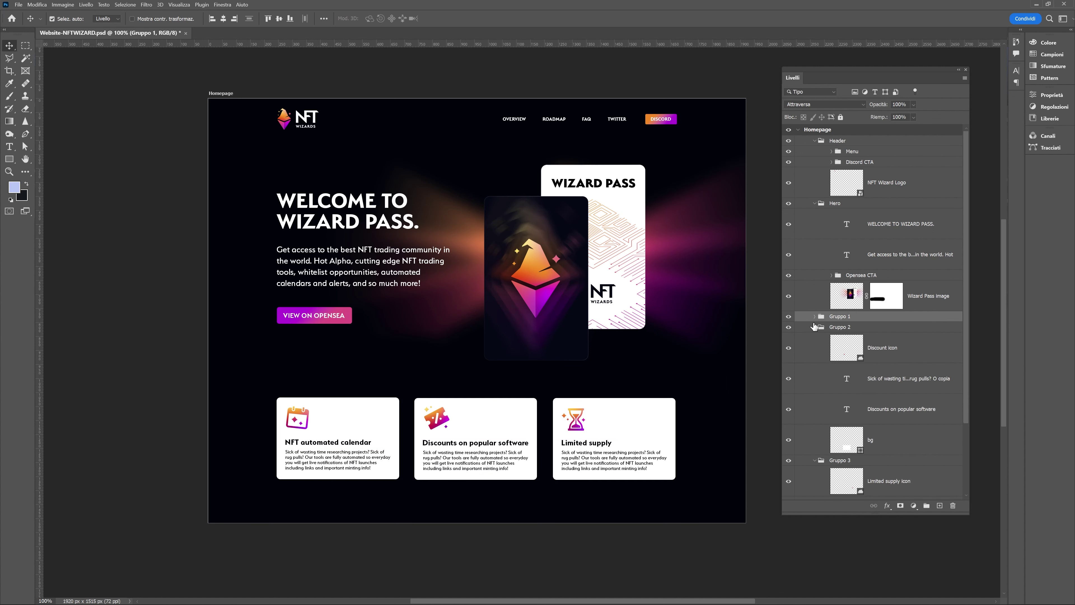
{"action": "left_click", "coordinate": [815, 327]}
{"action": "left_click", "coordinate": [815, 338]}
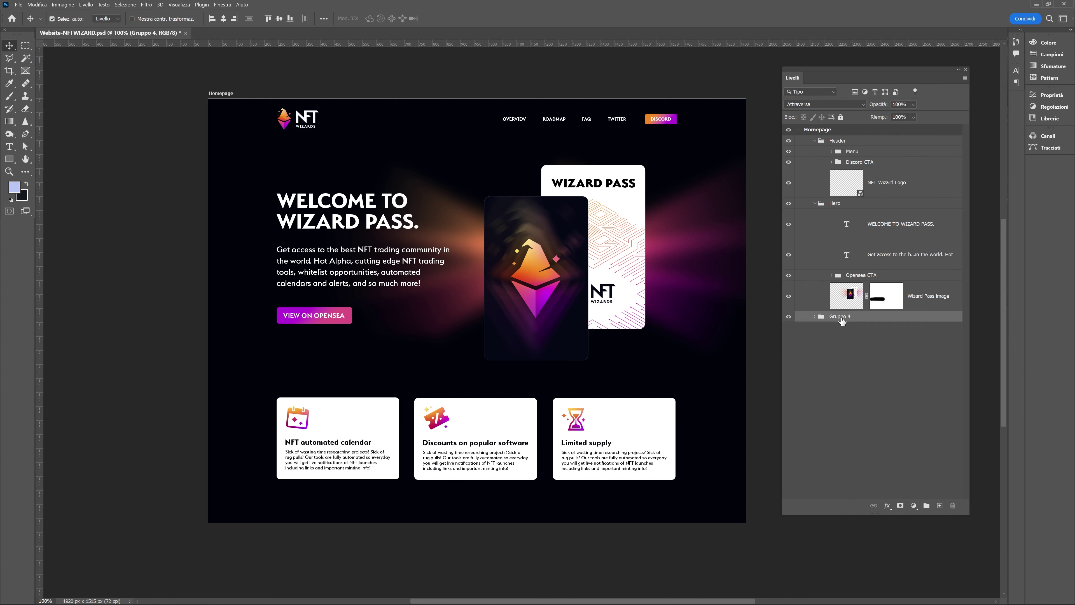
Name the enclosing group Sezione 1 and check that it holds the three card groups
{"action": "double_click", "coordinate": [841, 317]}
{"action": "type", "text": "s"}
{"action": "key", "text": "Return"}
{"action": "left_click", "coordinate": [815, 317]}
{"action": "left_click", "coordinate": [831, 327]}
{"action": "left_click", "coordinate": [832, 328]}
{"action": "left_click", "coordinate": [815, 204]}
{"action": "left_click", "coordinate": [815, 140]}
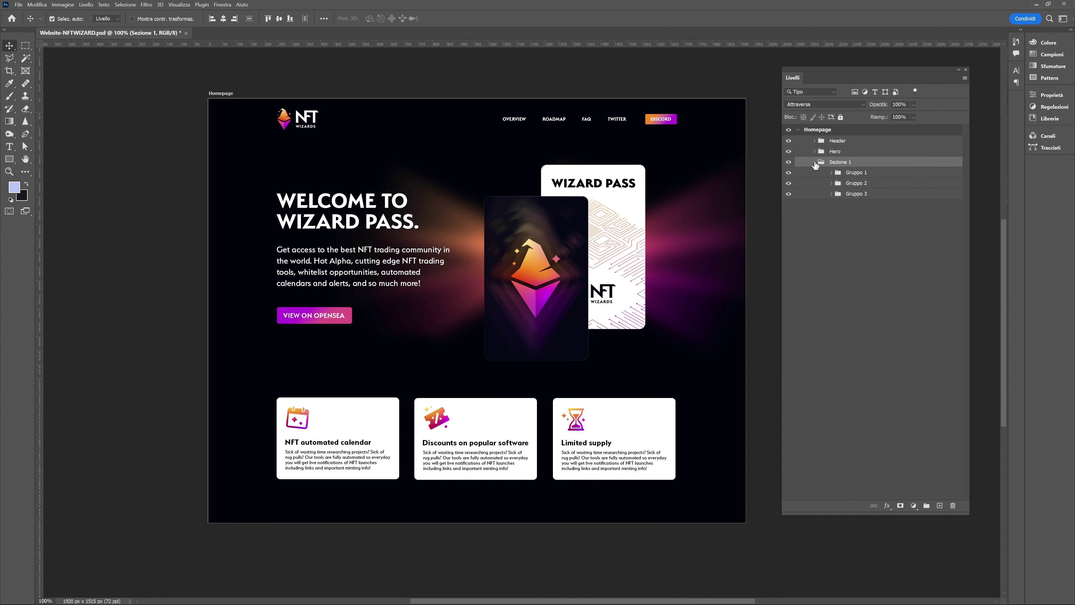
Give the NFT Wizard Logo layer inside Header the red (Rosso) colour label
{"action": "left_click", "coordinate": [814, 163]}
{"action": "left_click", "coordinate": [815, 141]}
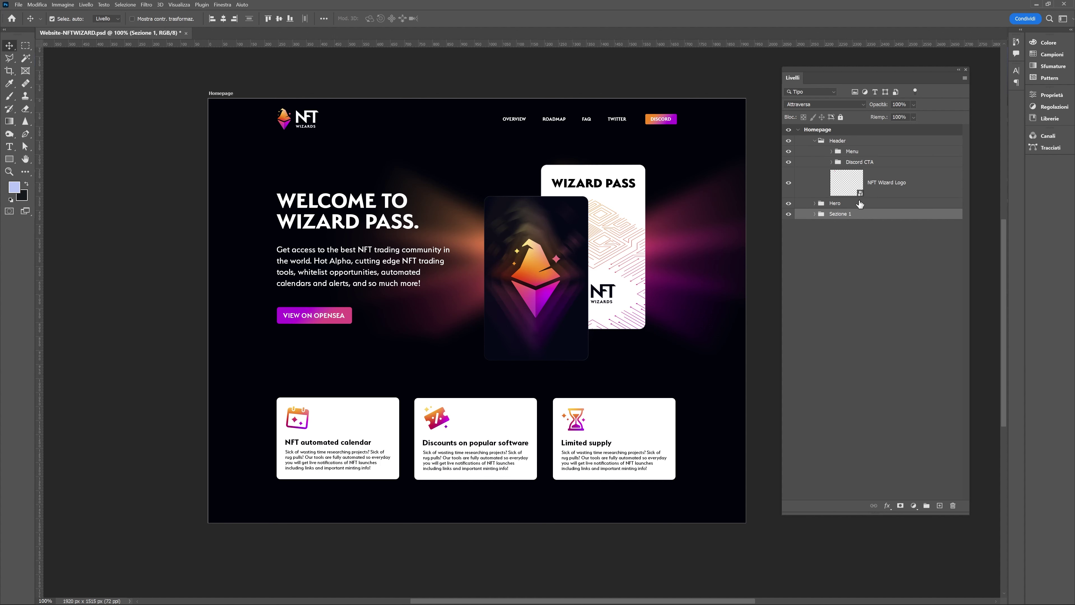
{"action": "right_click", "coordinate": [920, 178]}
{"action": "left_click", "coordinate": [930, 487]}
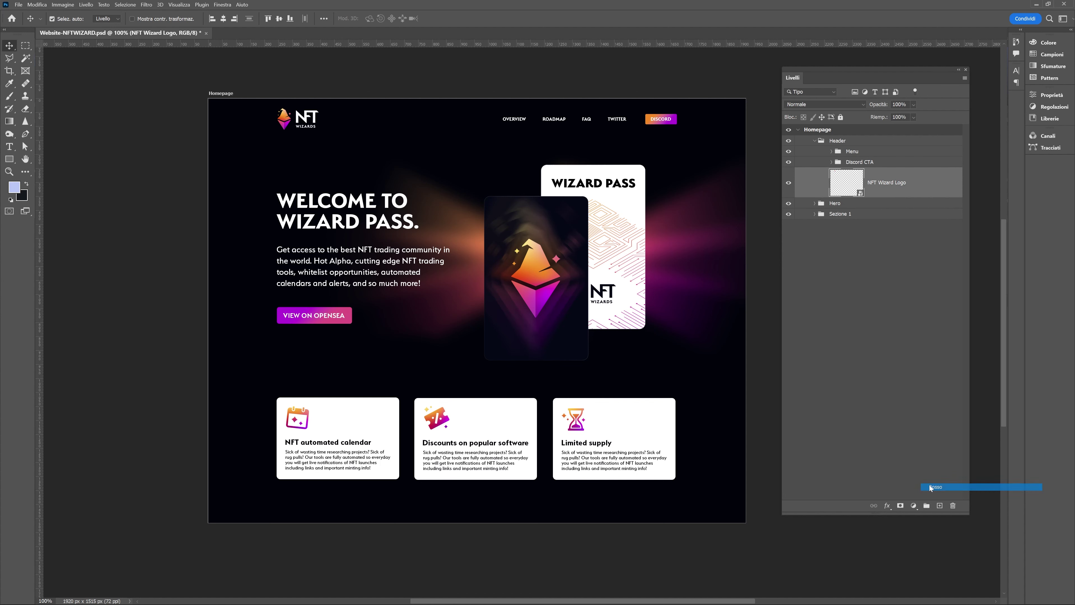
{"action": "left_click", "coordinate": [863, 338]}
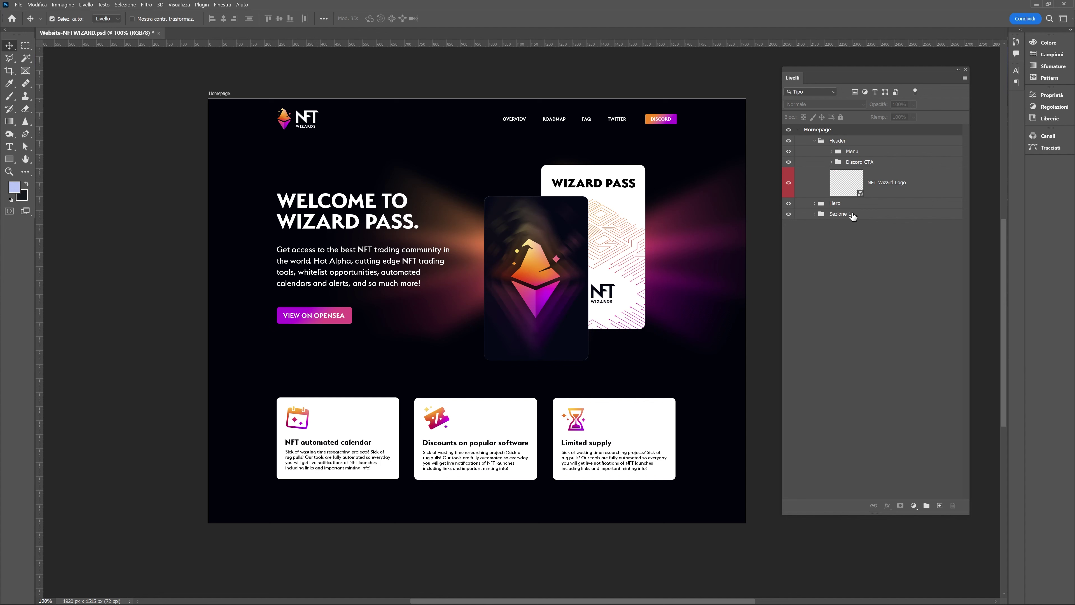
Label the Header group yellow (Giallo) and the Hero group green (Verde)
{"action": "left_click", "coordinate": [814, 141]}
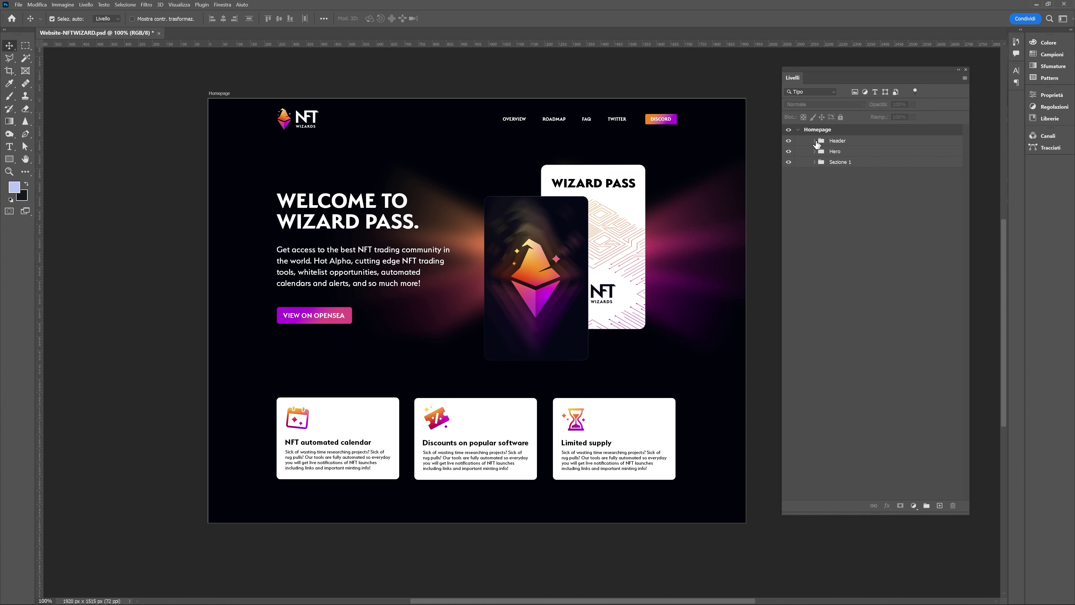
{"action": "left_click", "coordinate": [880, 145]}
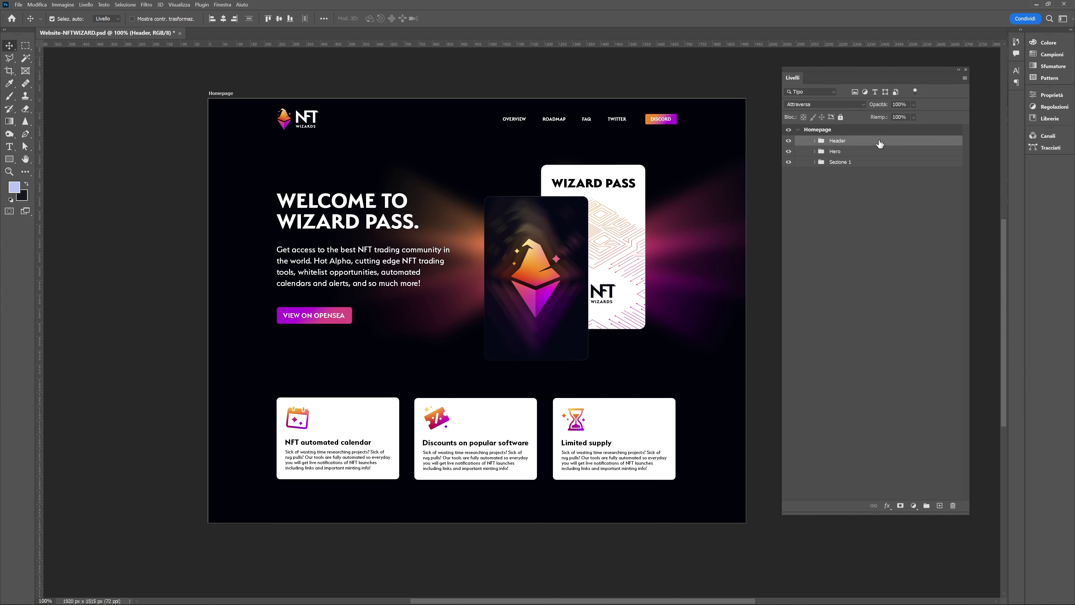
{"action": "right_click", "coordinate": [879, 144]}
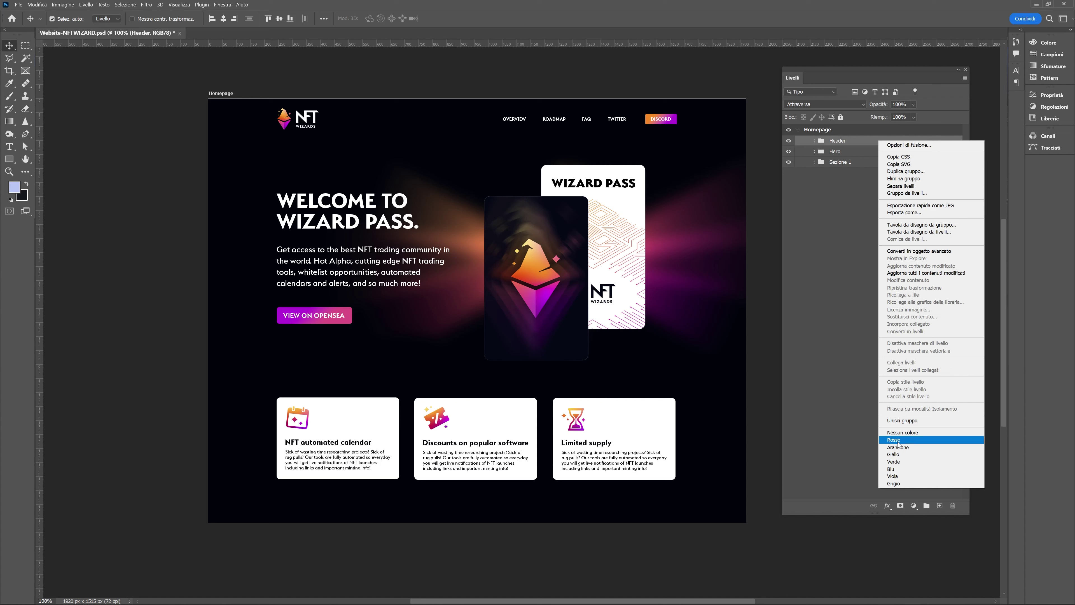
{"action": "left_click", "coordinate": [901, 454]}
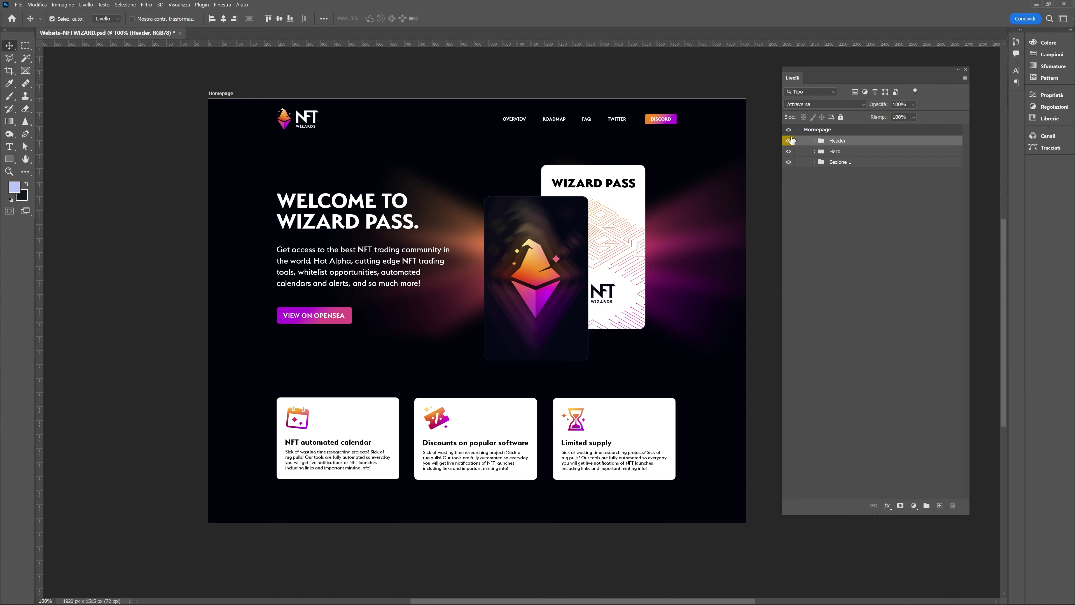
{"action": "left_click", "coordinate": [851, 155]}
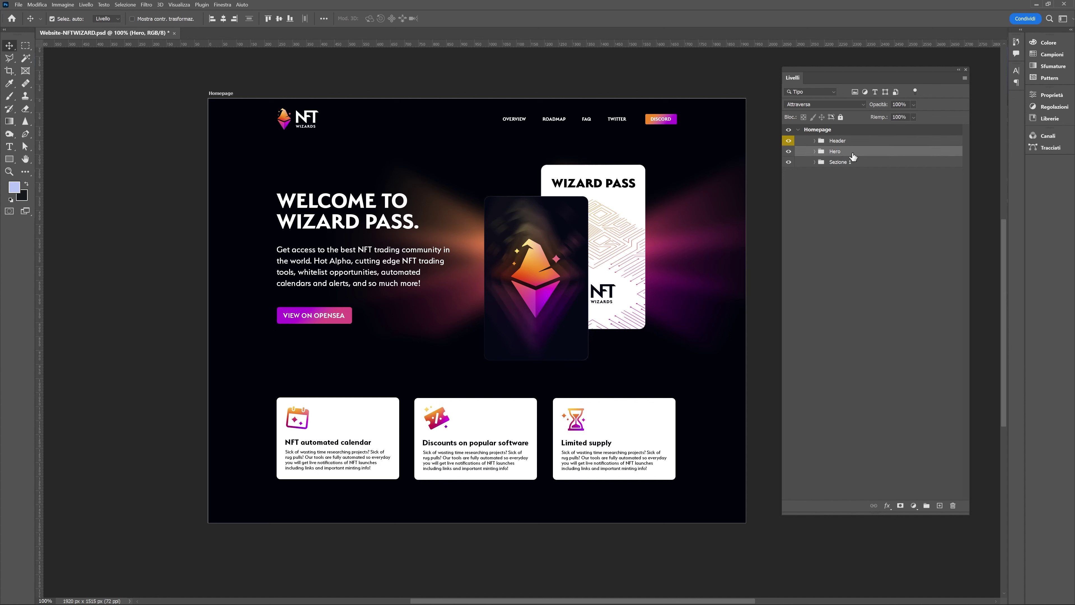
{"action": "right_click", "coordinate": [853, 156]}
{"action": "left_click", "coordinate": [890, 473]}
Label Sezione 1 purple, then change its colour label to grey (Grigio)
{"action": "right_click", "coordinate": [861, 163]}
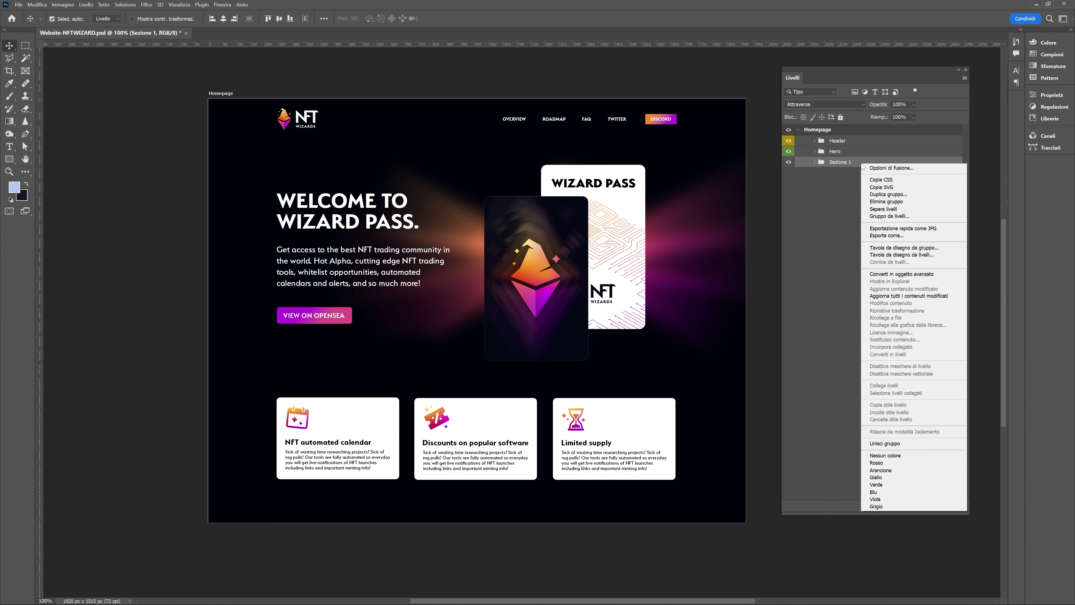
{"action": "left_click", "coordinate": [875, 500]}
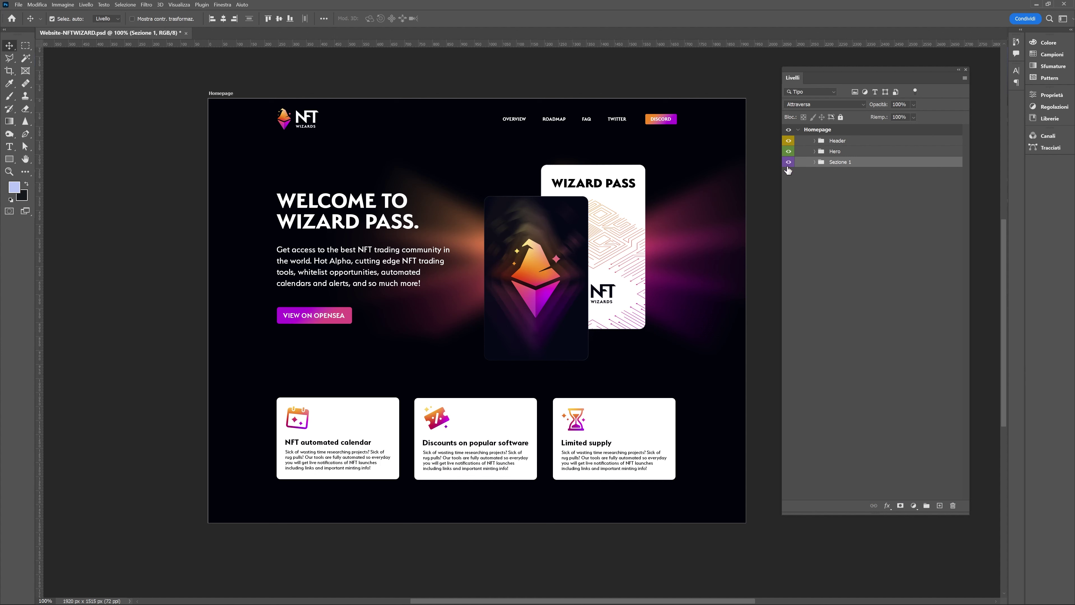
{"action": "left_click", "coordinate": [860, 197]}
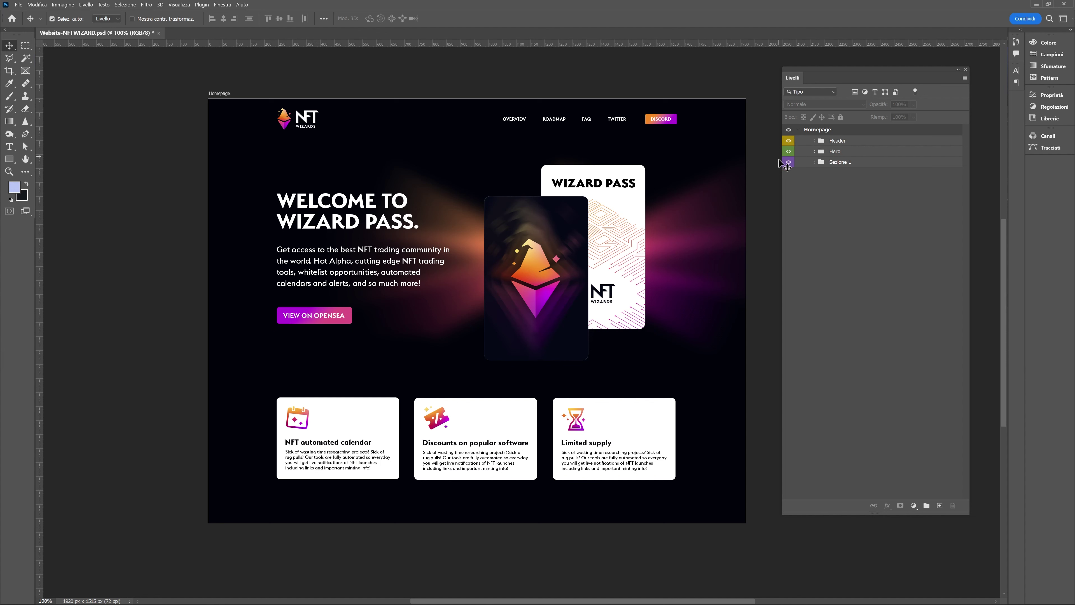
{"action": "right_click", "coordinate": [847, 166]}
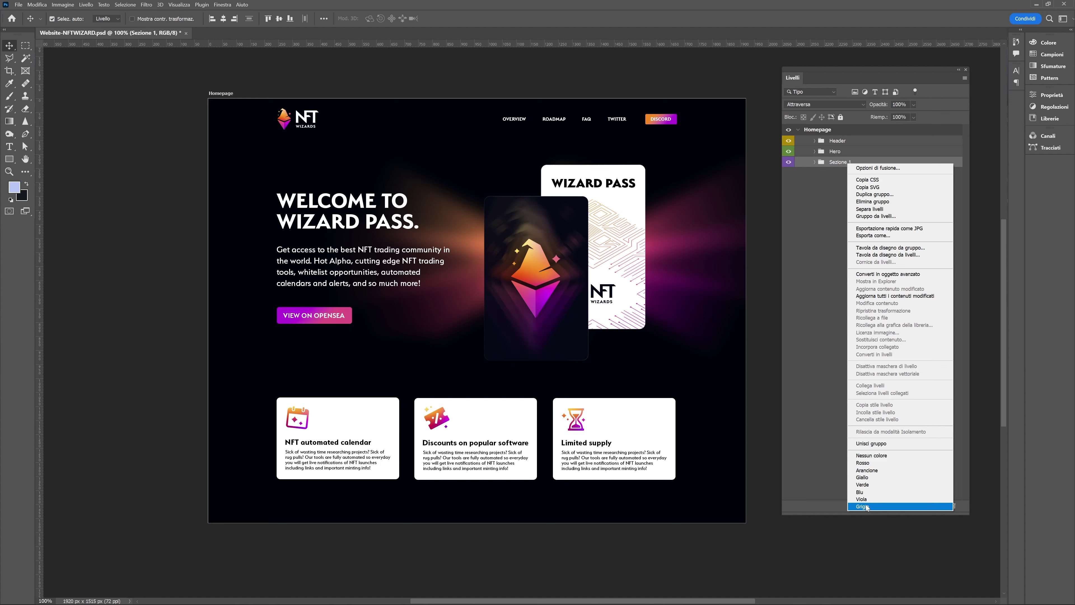
{"action": "left_click", "coordinate": [859, 499]}
{"action": "left_click", "coordinate": [804, 201]}
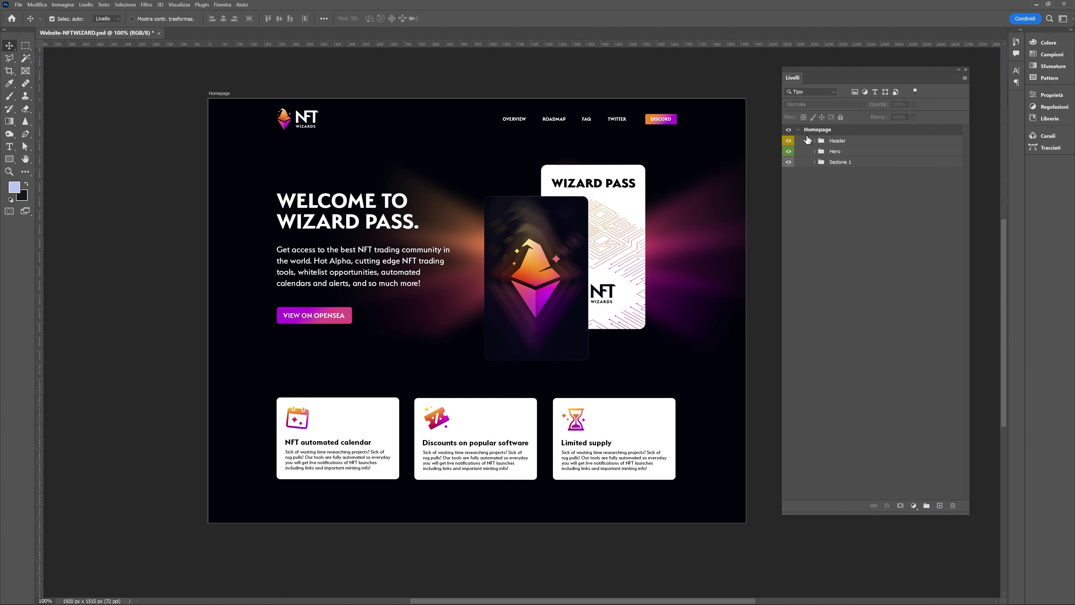